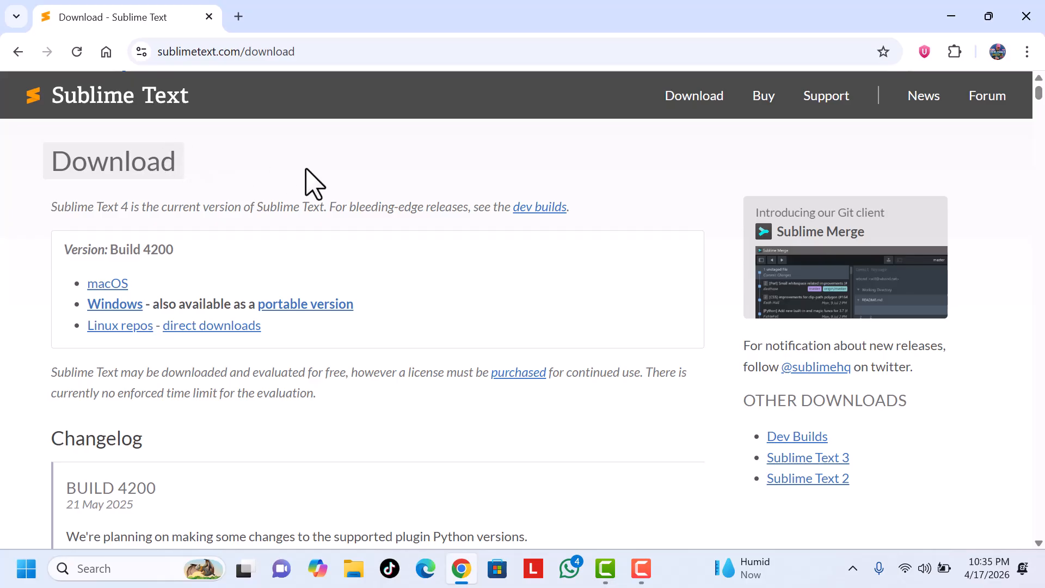
Step: Download the Windows version of Sublime Text and return to the Google search results
left_click(122, 305)
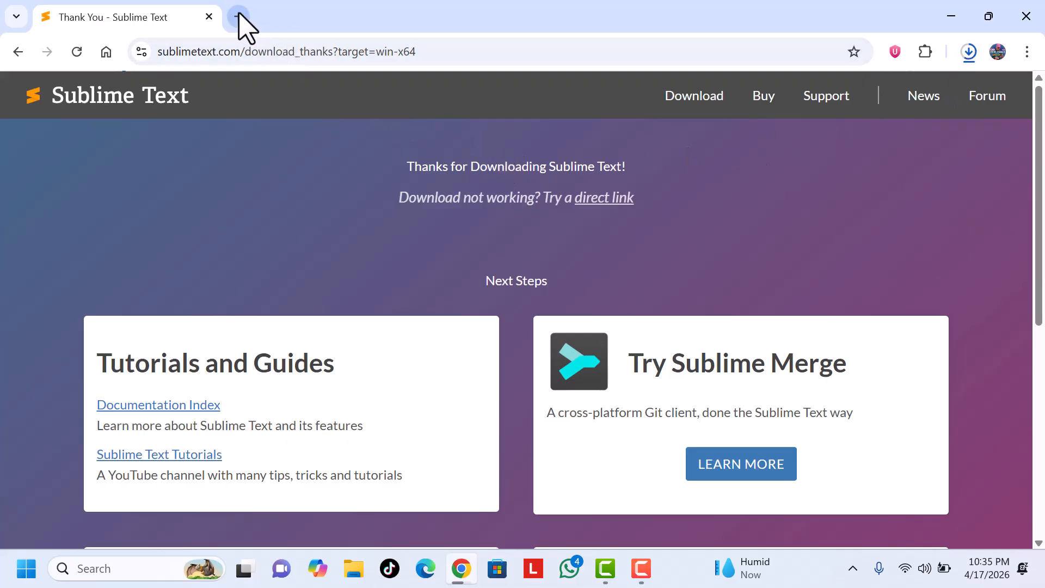
left_click(20, 52)
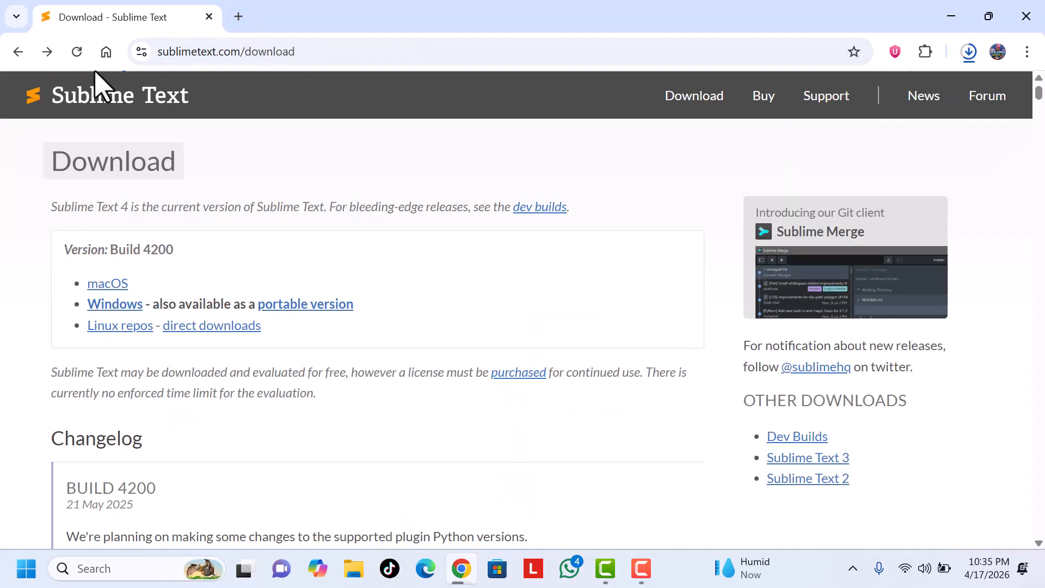
left_click(18, 52)
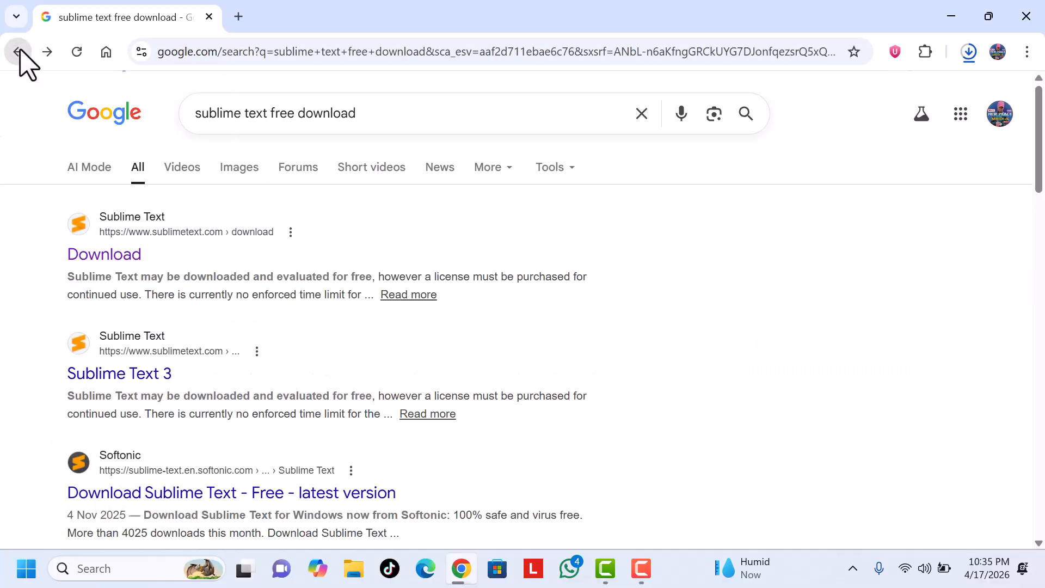
Step: Search Google for "xampp free download"
left_click(374, 118)
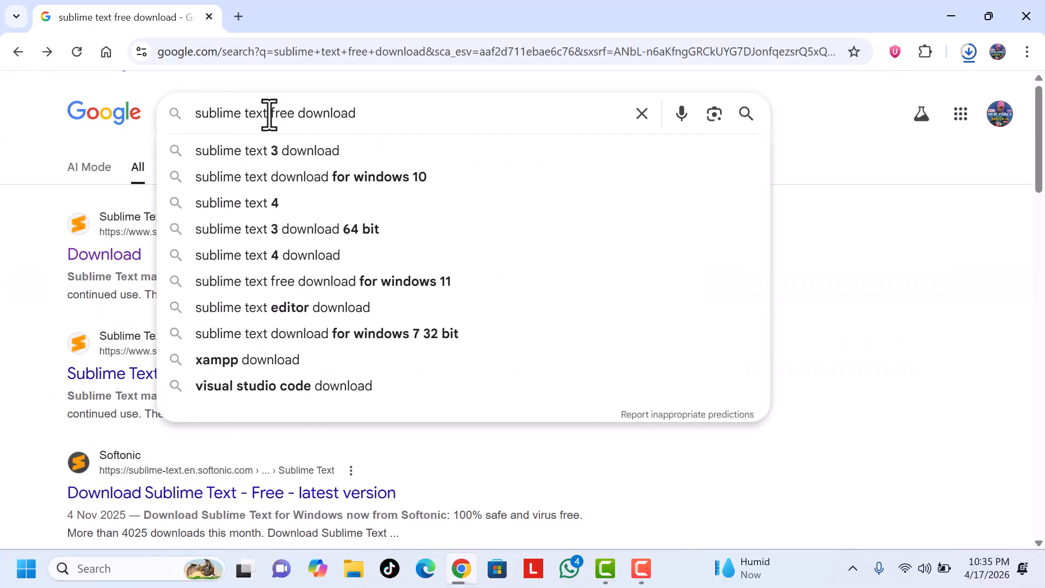
left_click_drag(268, 112, 126, 116)
type("xamp")
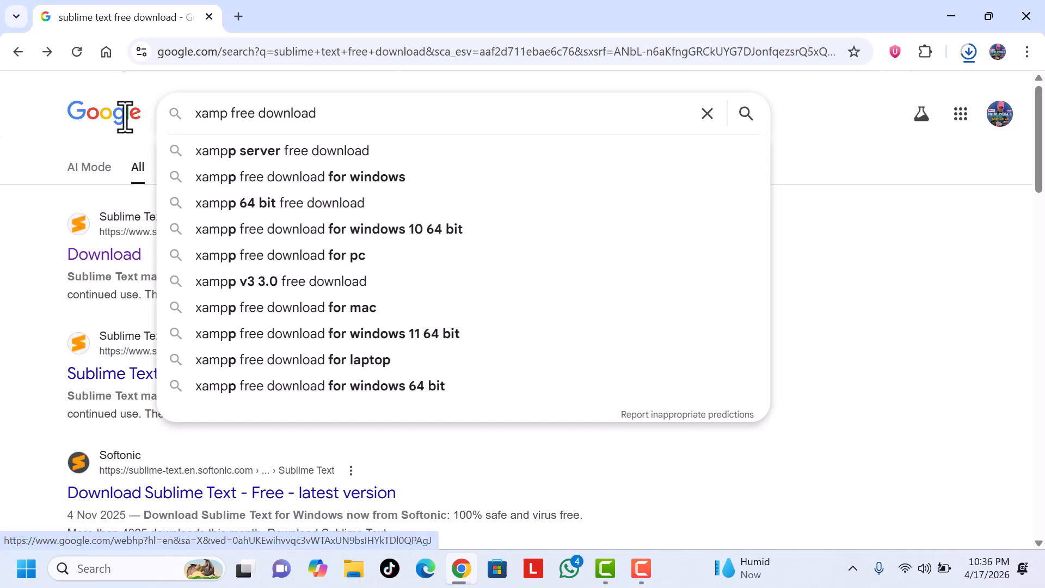
type("p")
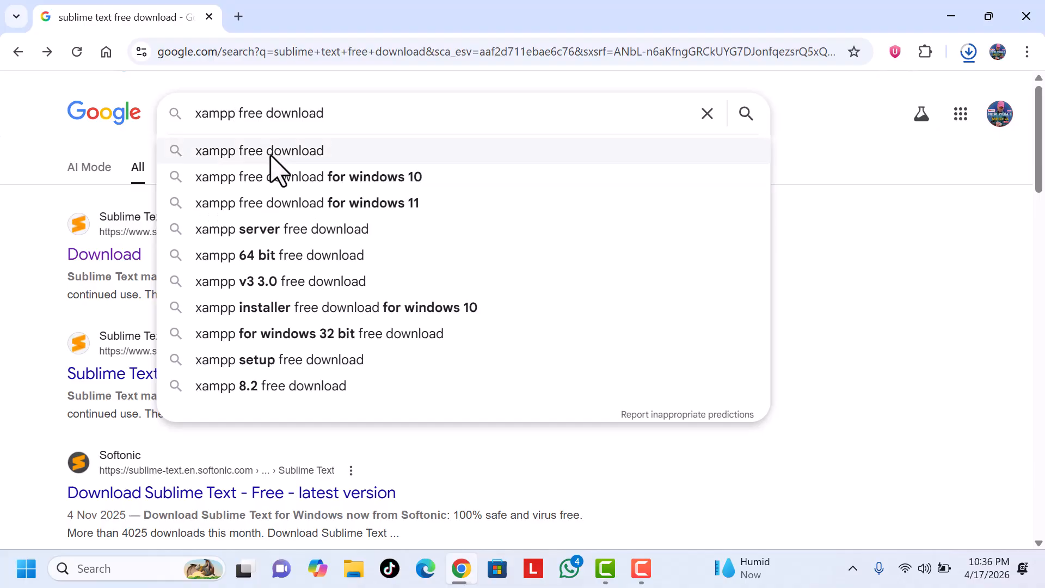
left_click(289, 161)
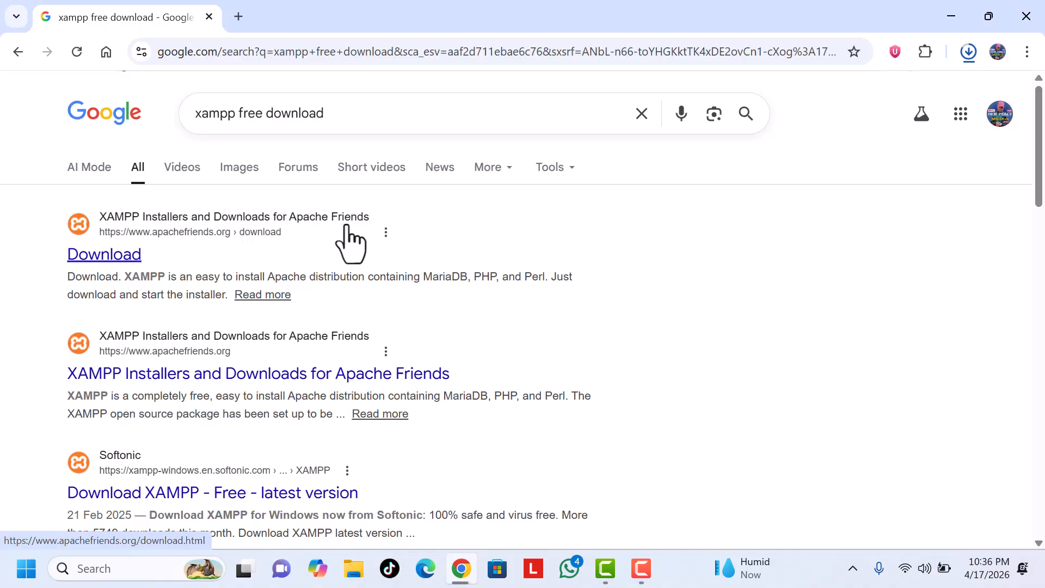
Step: Download the 64-bit XAMPP 8.2.12 installer for Windows from the Apache Friends download page and minimize the browser
left_click(117, 264)
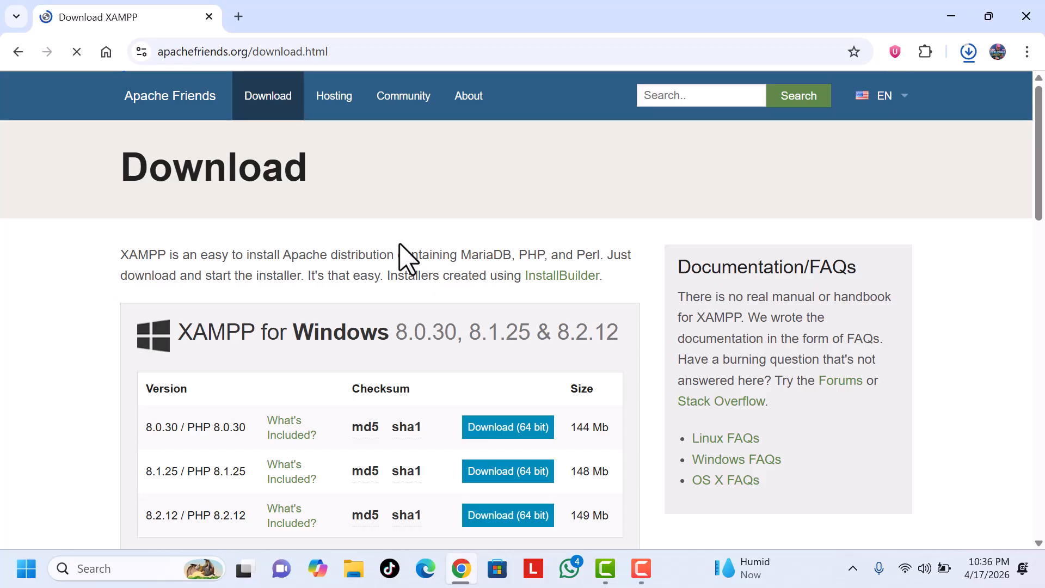
scroll(304, 232, "down", 3)
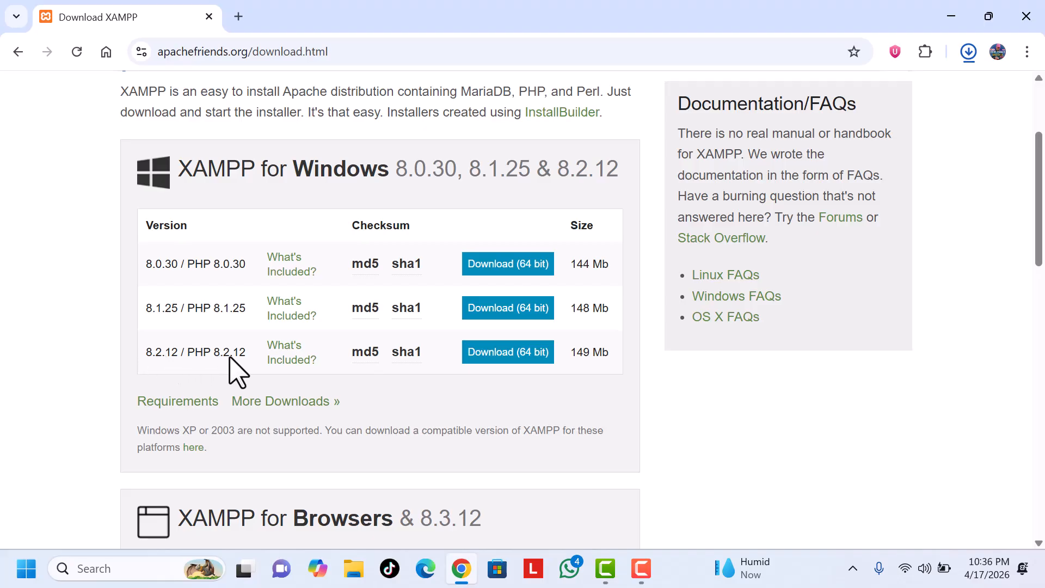
left_click(506, 353)
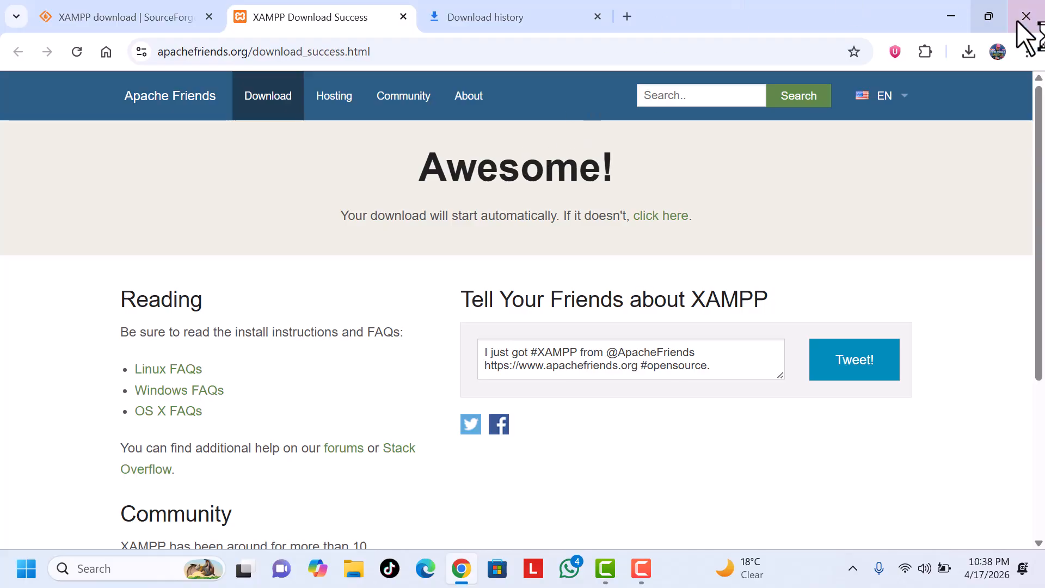
left_click(950, 15)
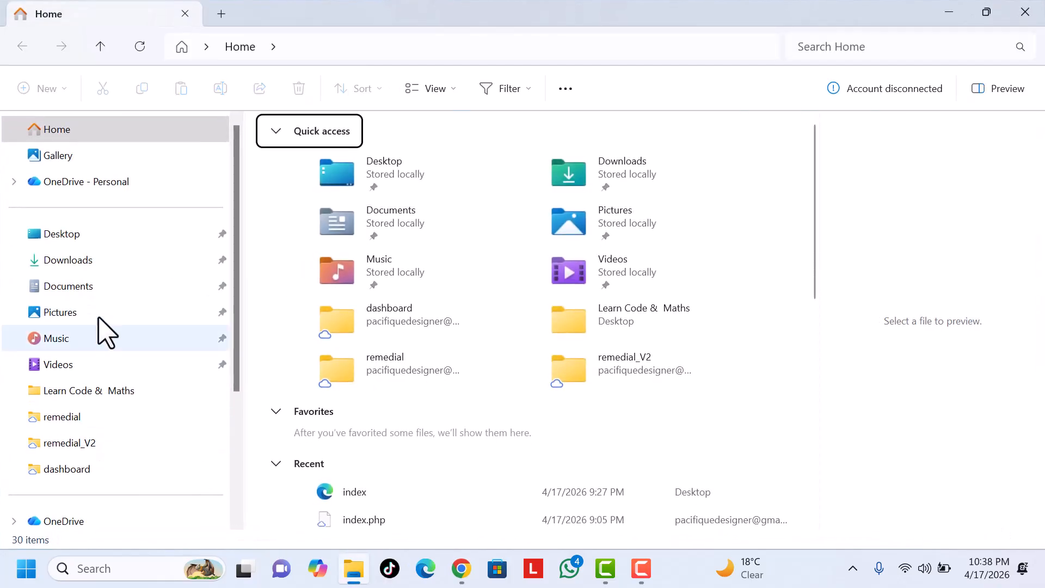
Step: Install Sublime Text from sublime_text_build_4200_x64_setup (1) in the Downloads folder, without adding it to the explorer context menu
left_click(83, 264)
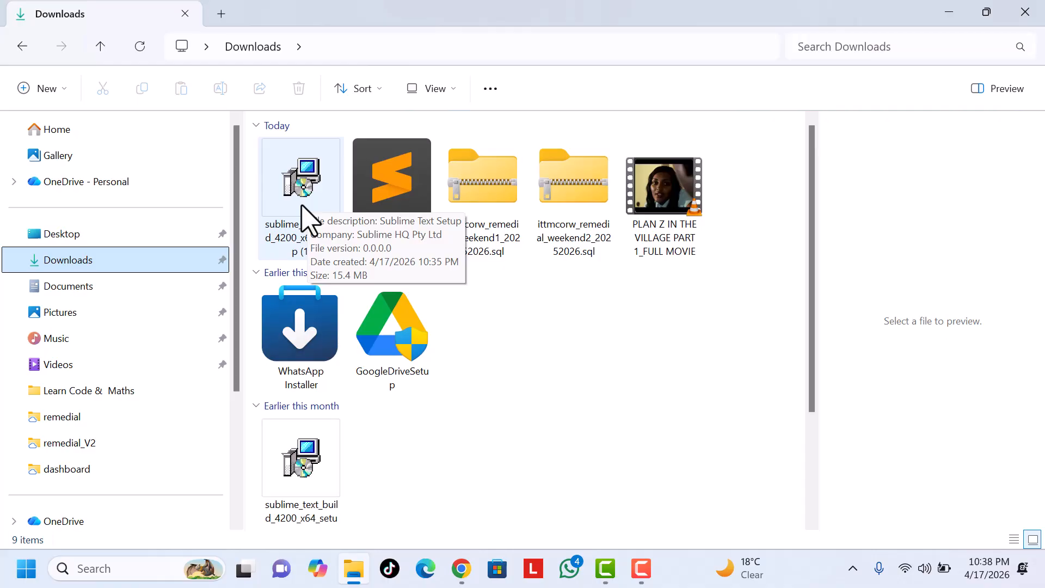
double_click(306, 218)
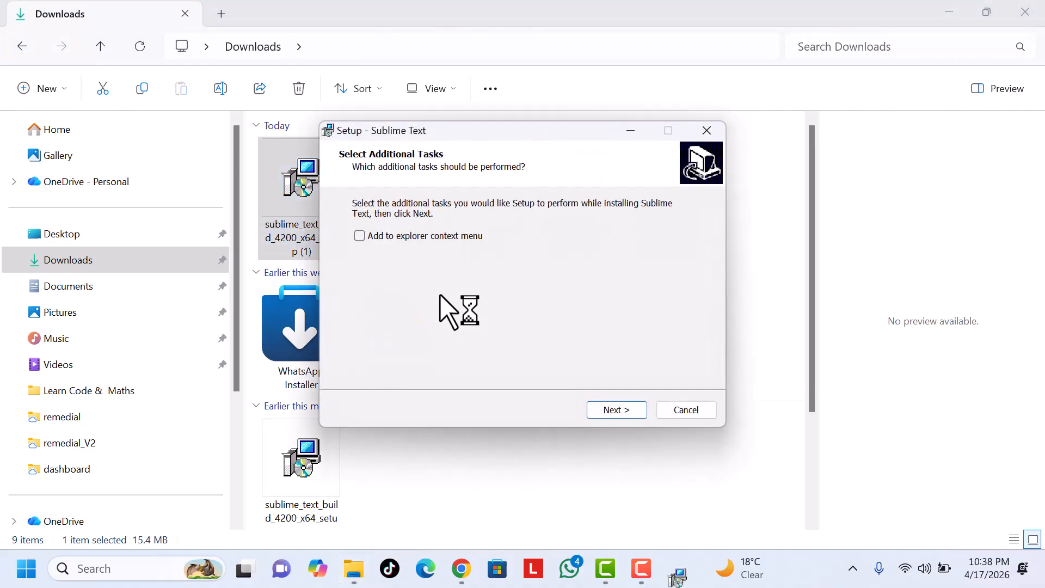
left_click(618, 410)
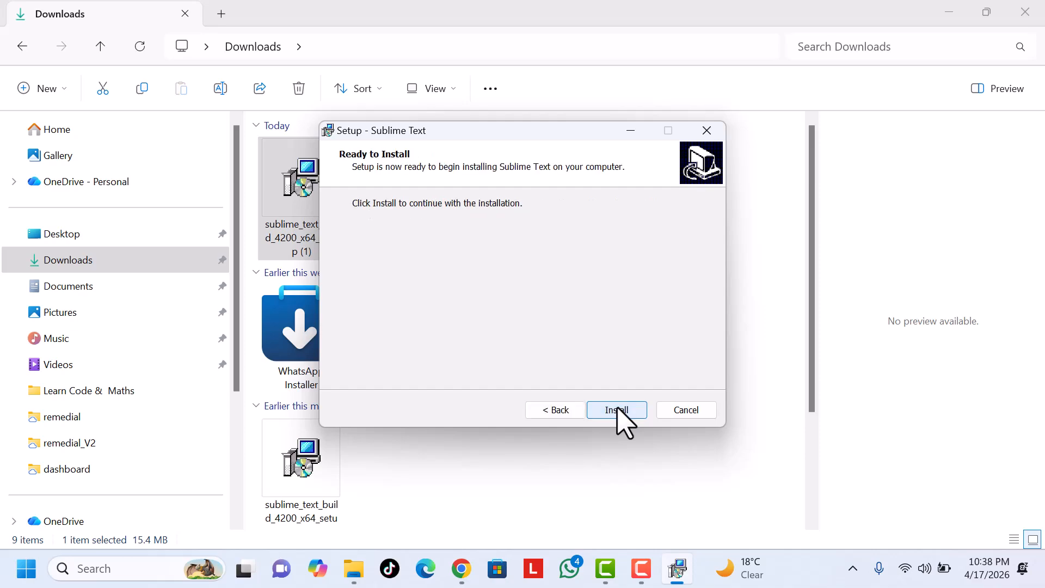
left_click(619, 411)
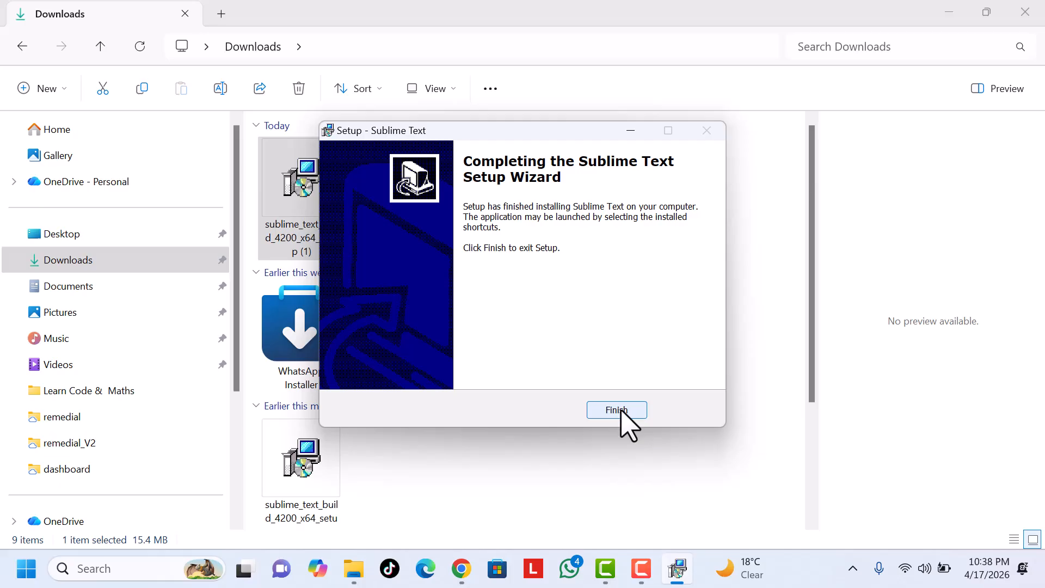
left_click(620, 412)
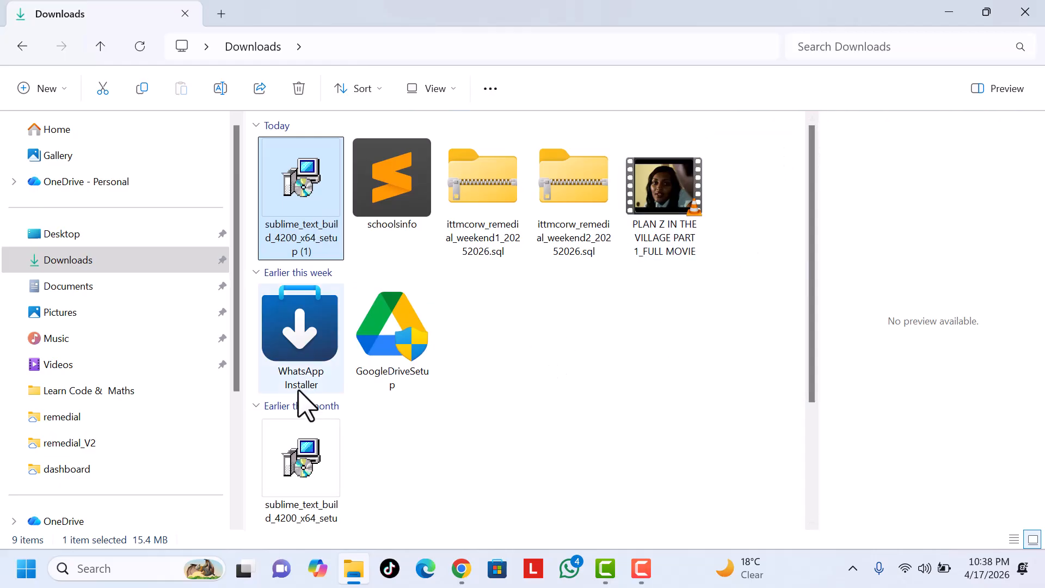
Step: Run xampp-windows-x64-8.1.12-0-VS16-installer from Downloads and install XAMPP with the default components, folder C:\xampp and English as language
scroll(446, 359, "down", 3)
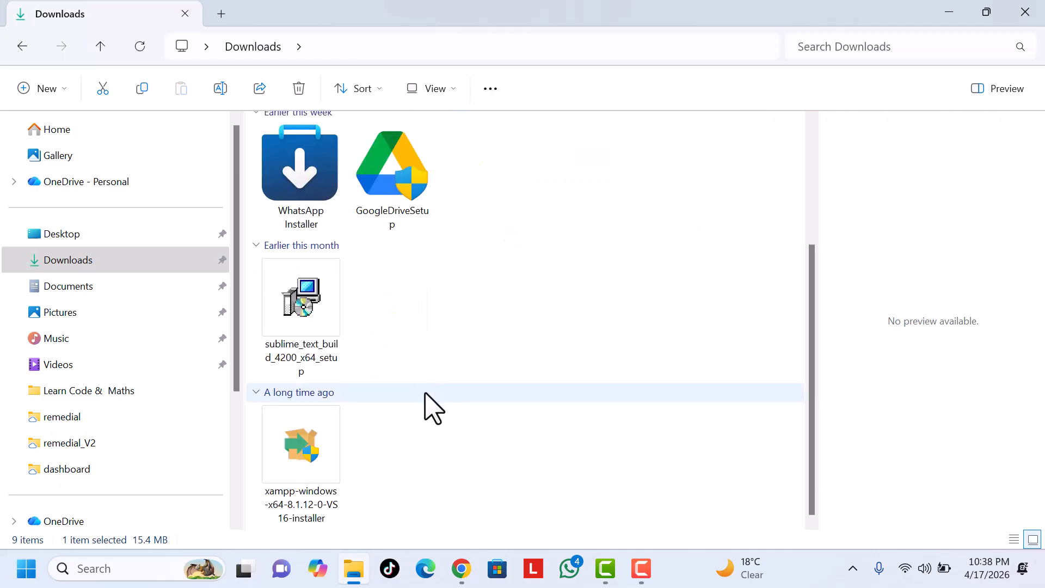
left_click(303, 484)
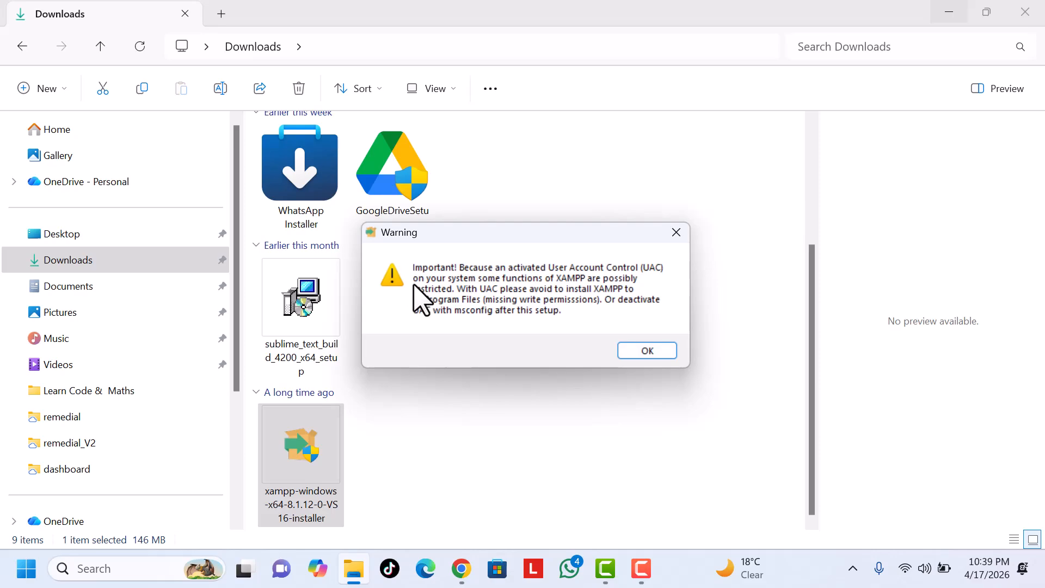
left_click(643, 353)
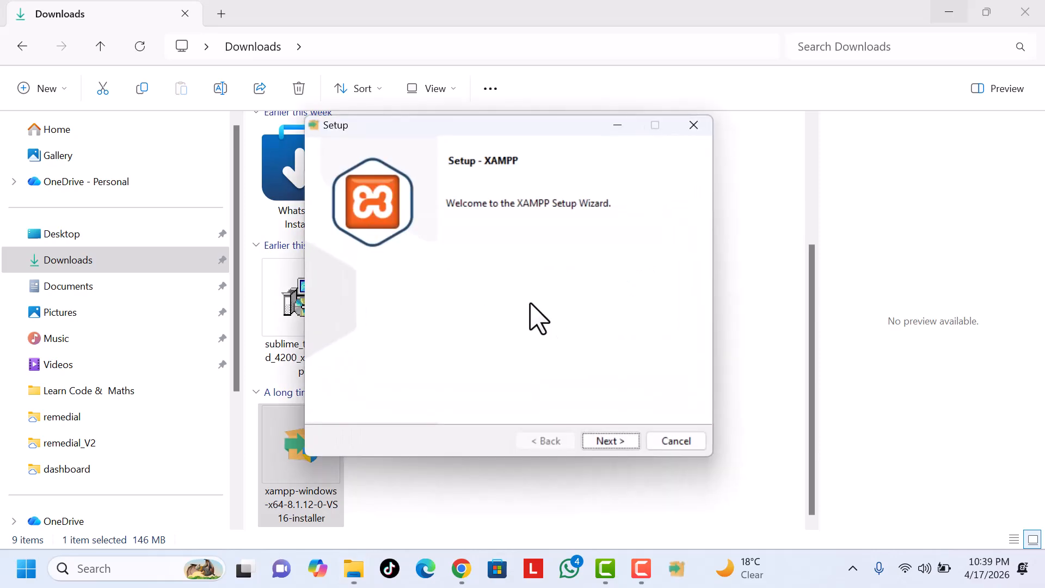
left_click(603, 443)
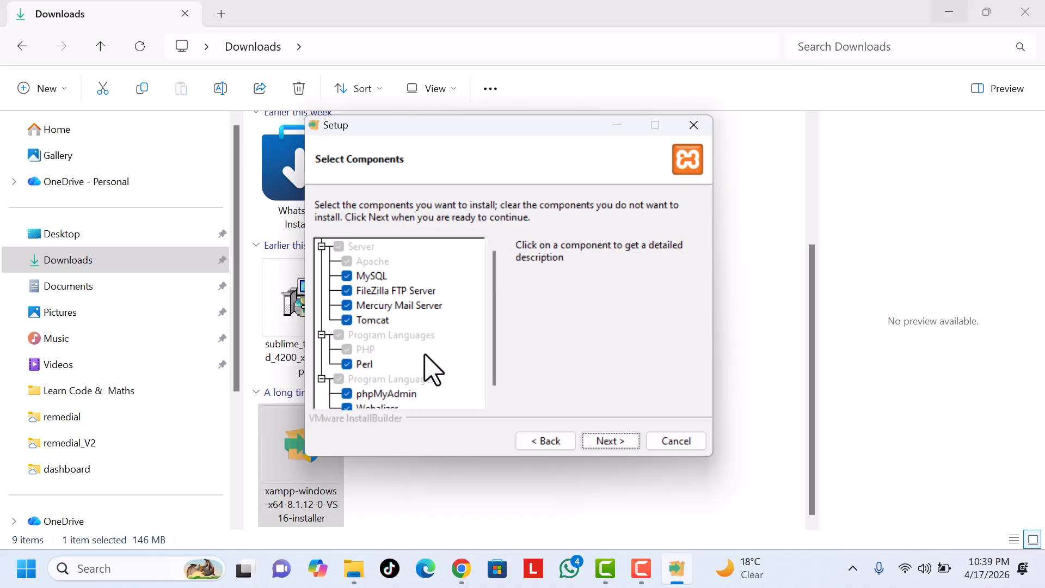
left_click(620, 445)
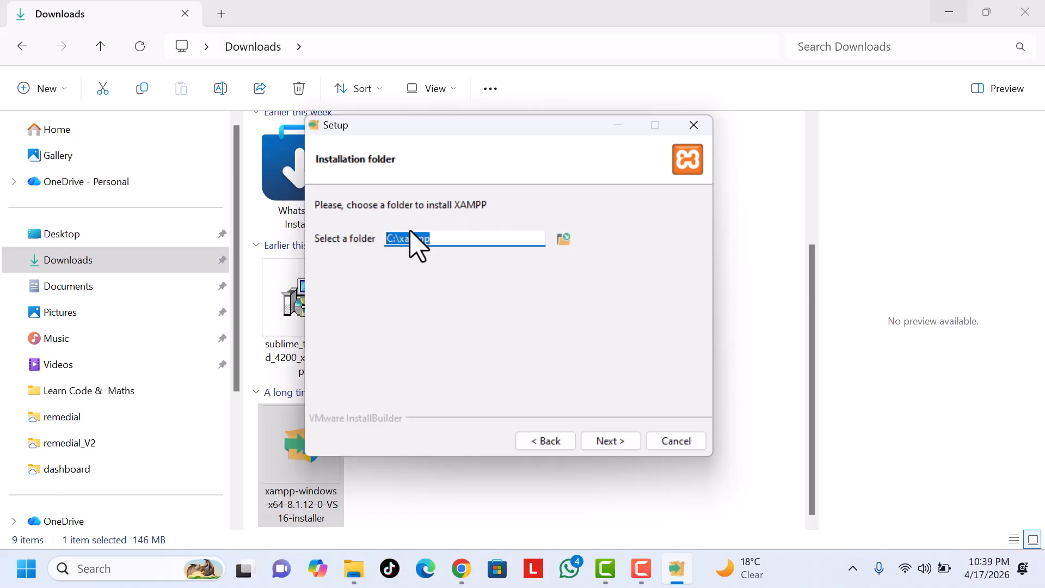
left_click(617, 446)
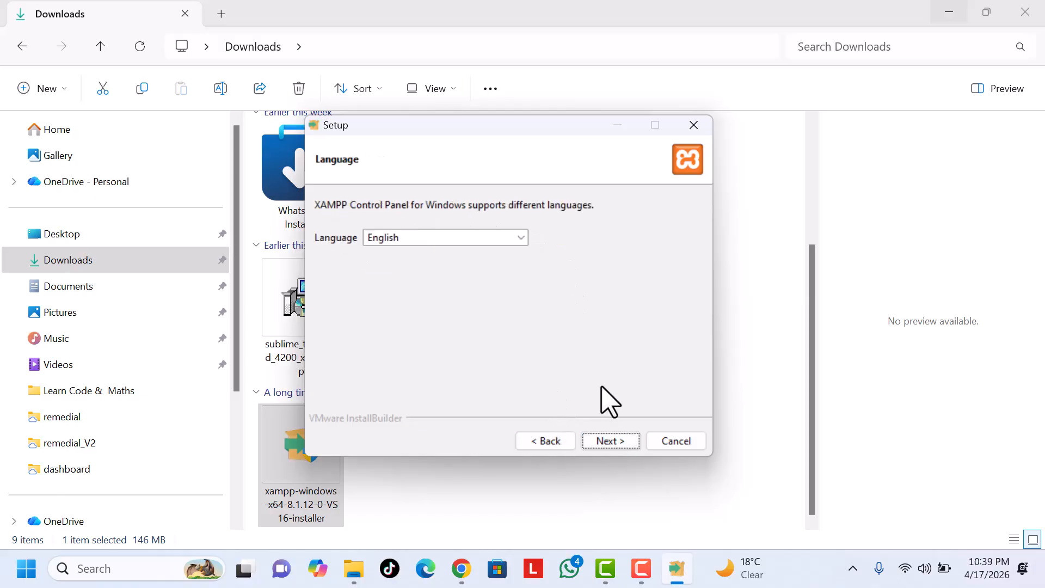
left_click(622, 440)
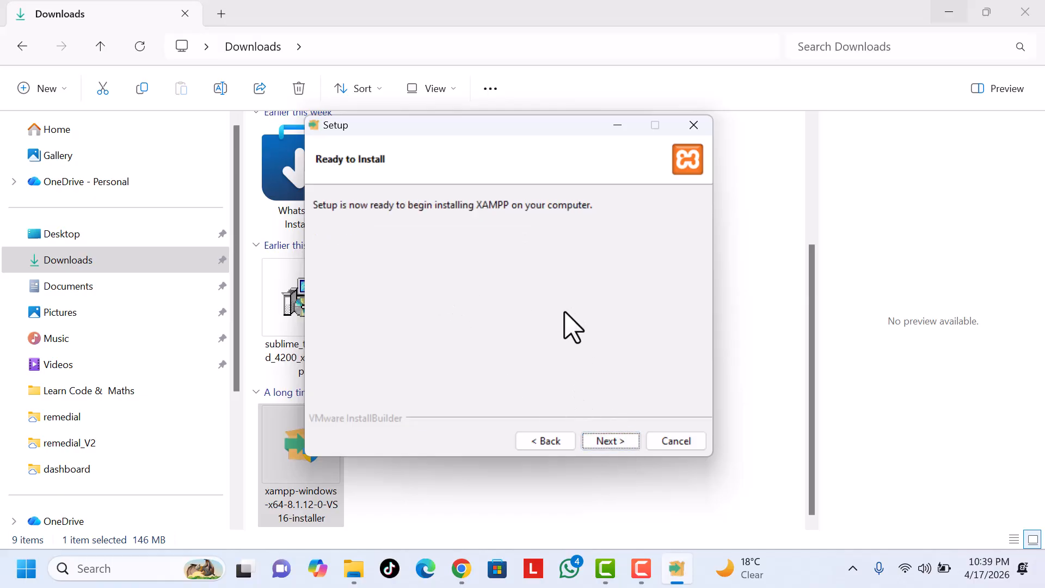
left_click(605, 441)
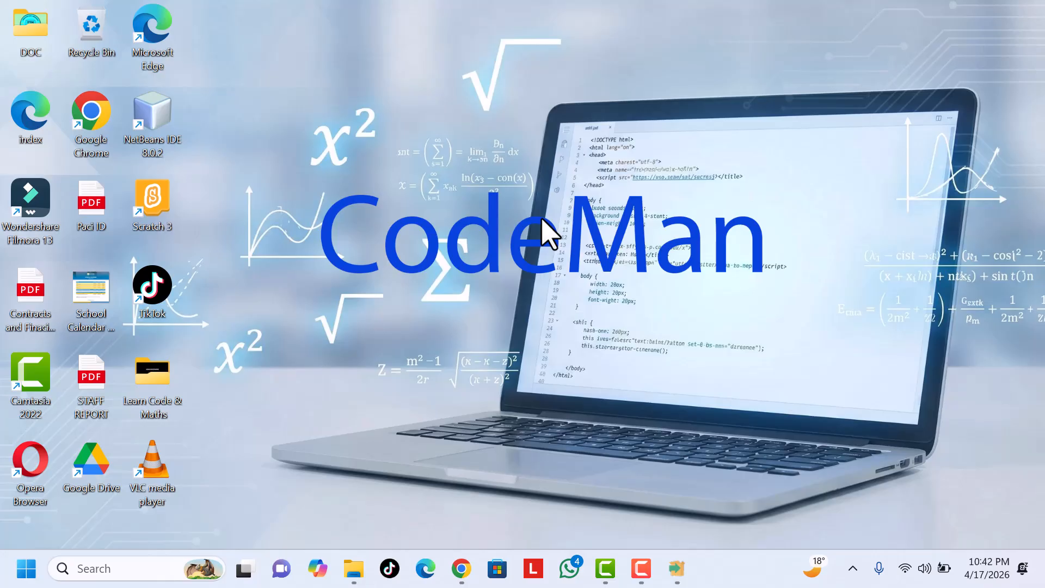
Step: Find XAMPP Control Panel through the Windows search, launch it and minimize its window
left_click(125, 568)
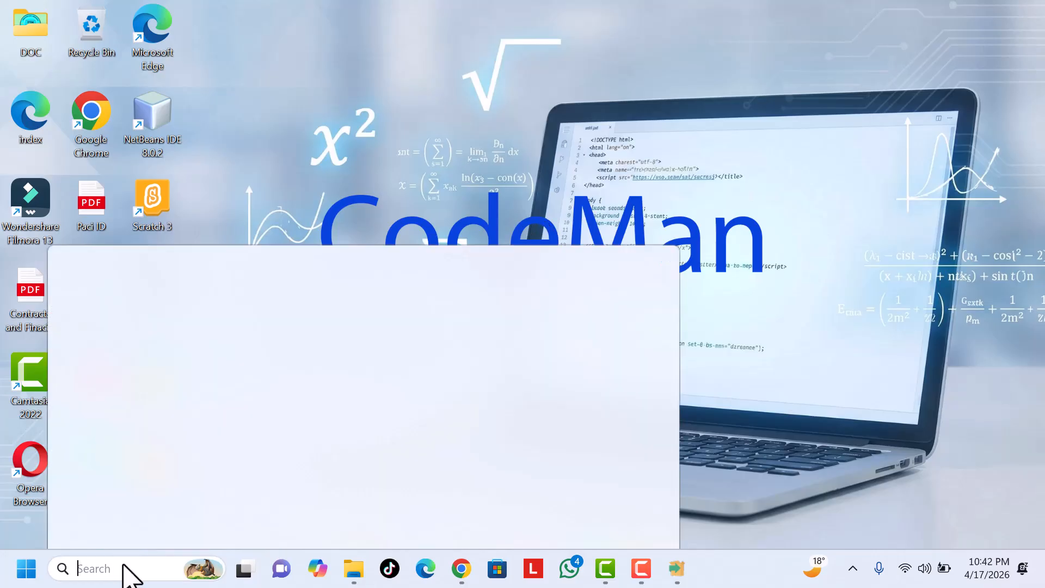
left_click(111, 146)
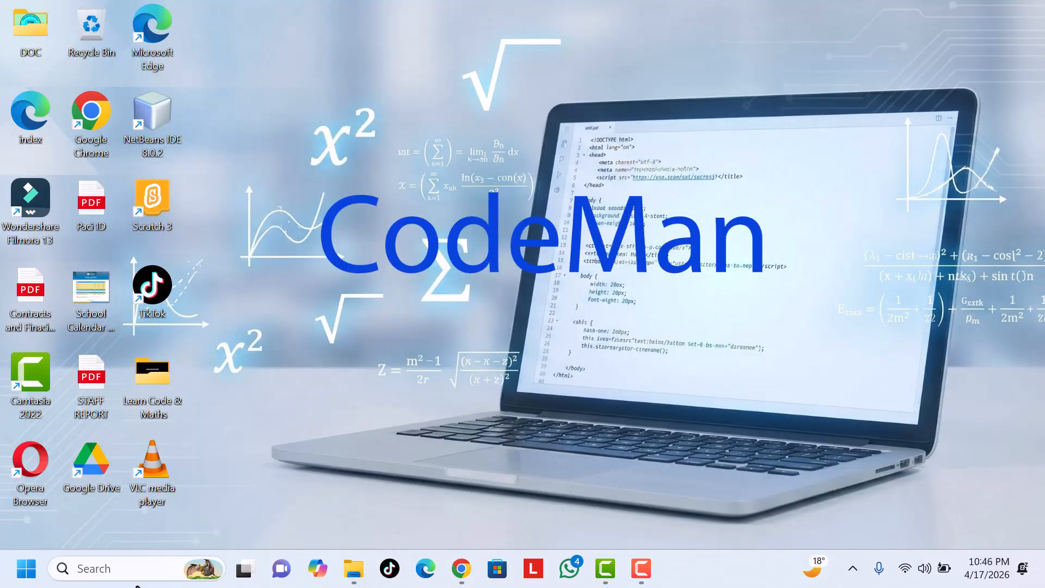
left_click(144, 568)
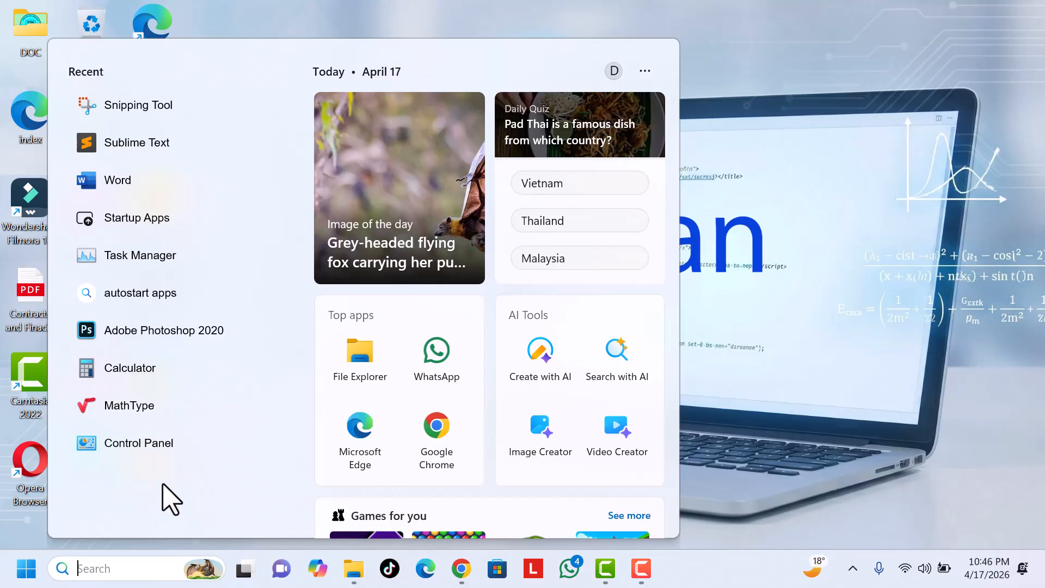
type("xam")
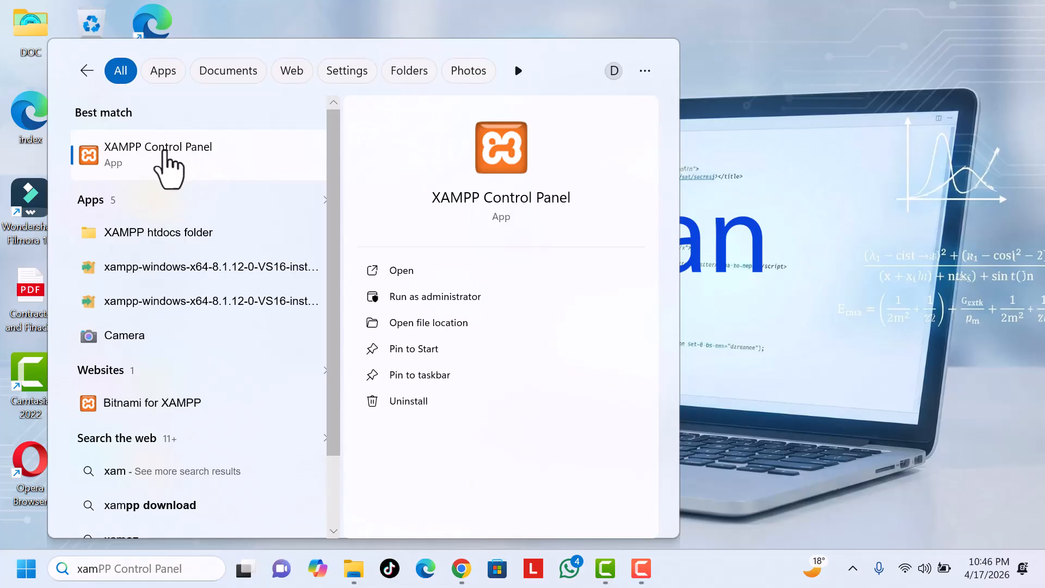
left_click(164, 154)
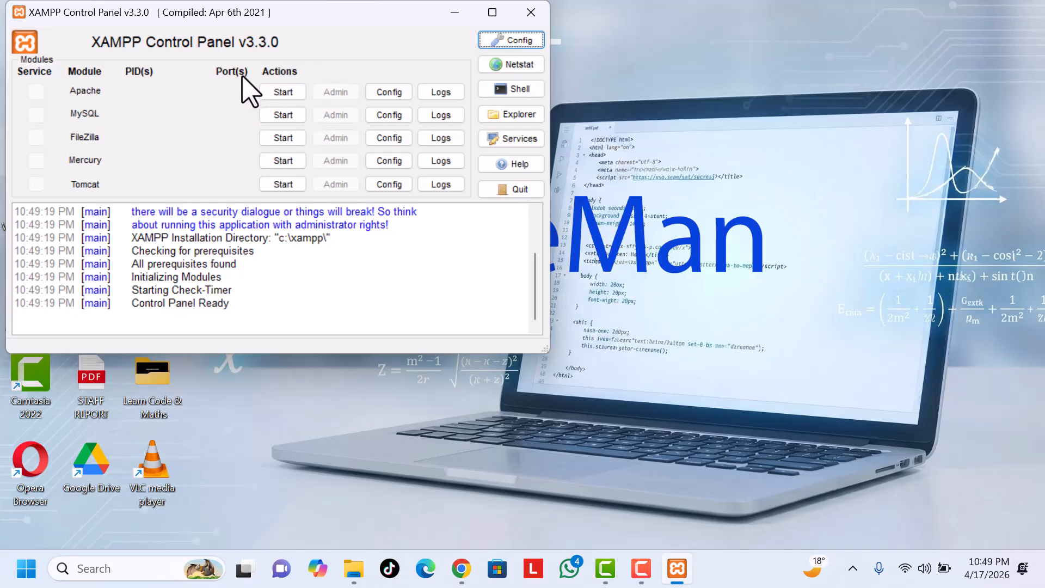
left_click(455, 12)
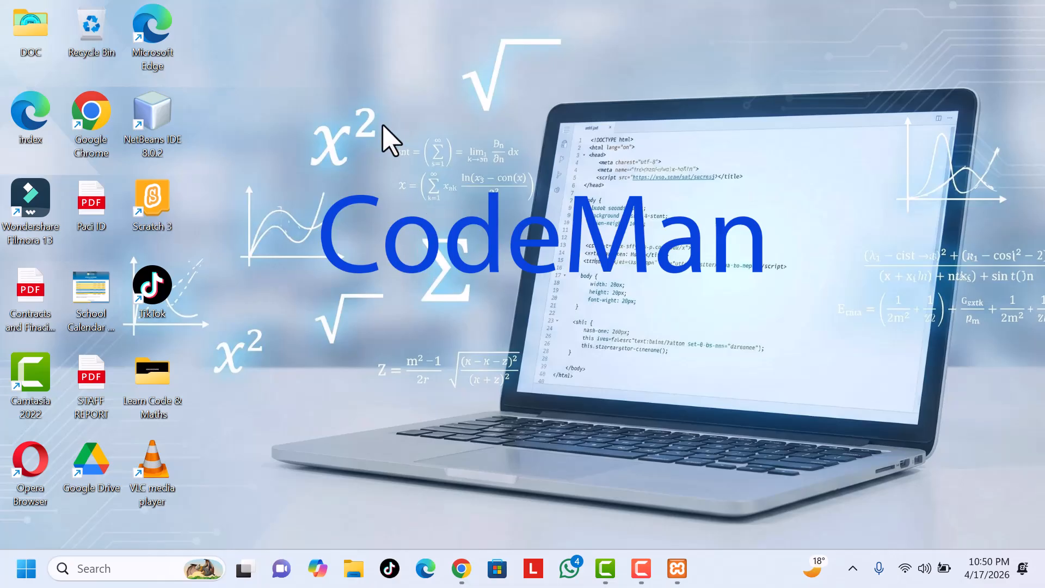
Step: View the contents of the C:\xampp\htdocs folder in File Explorer, and close the window
left_click(354, 569)
scroll(87, 501, "down", 3)
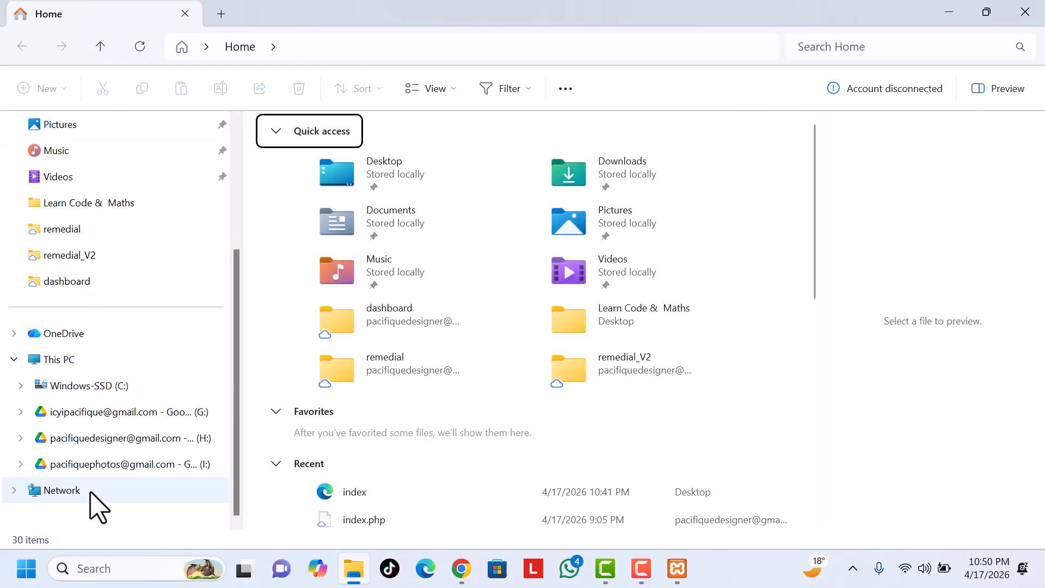
left_click(101, 388)
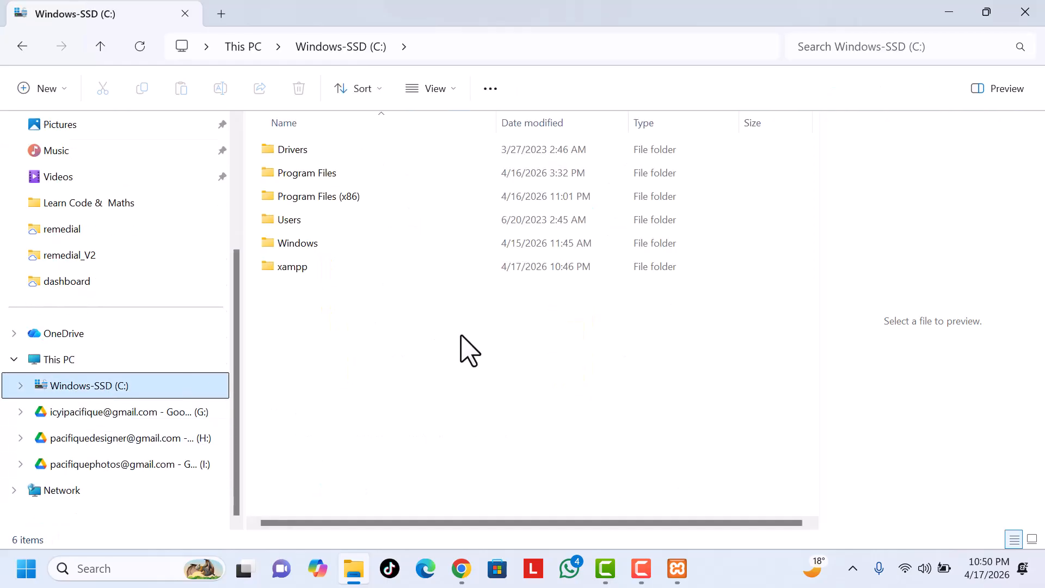
left_click(287, 269)
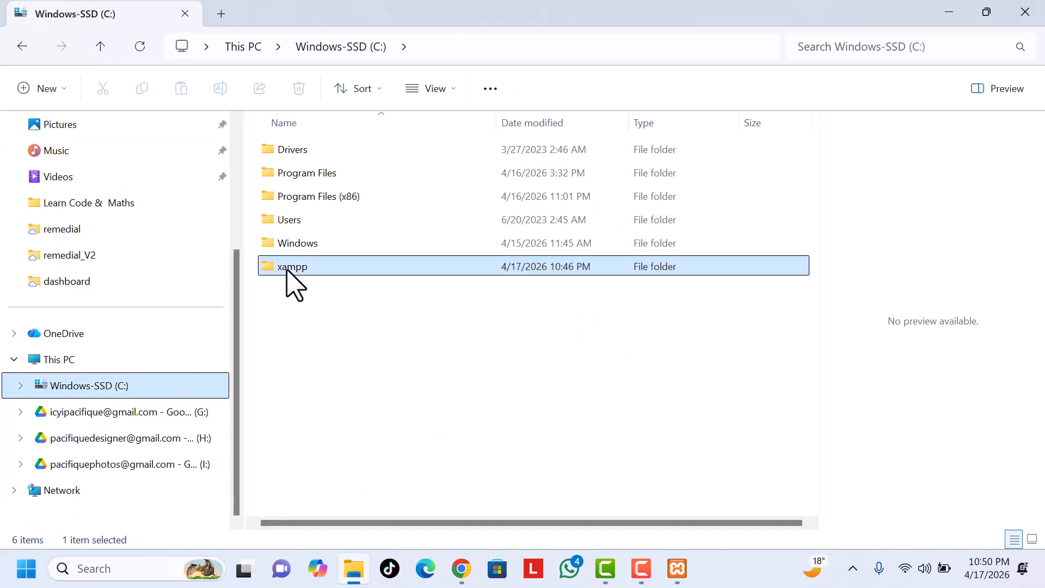
double_click(287, 269)
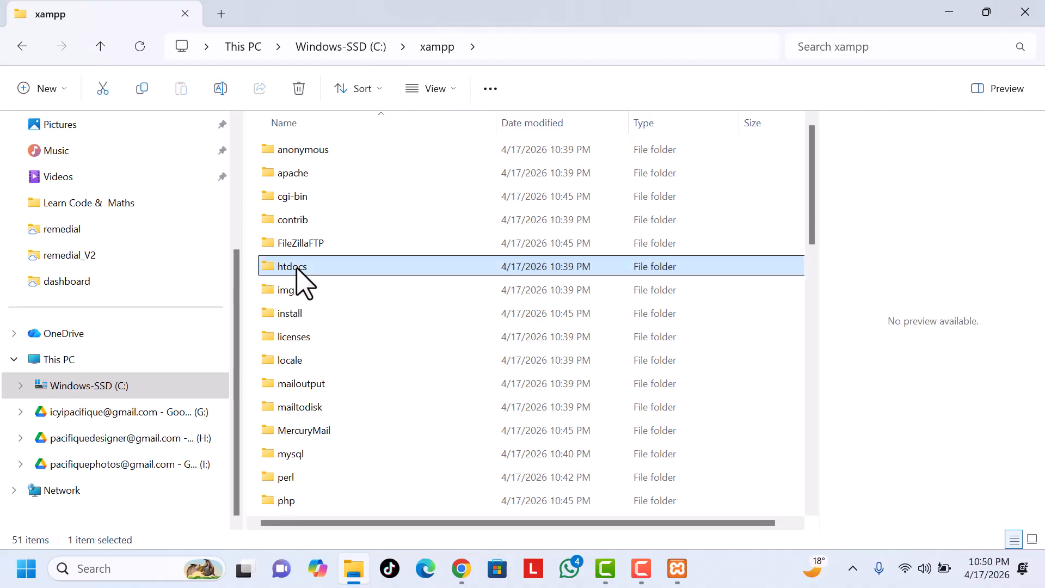
double_click(297, 268)
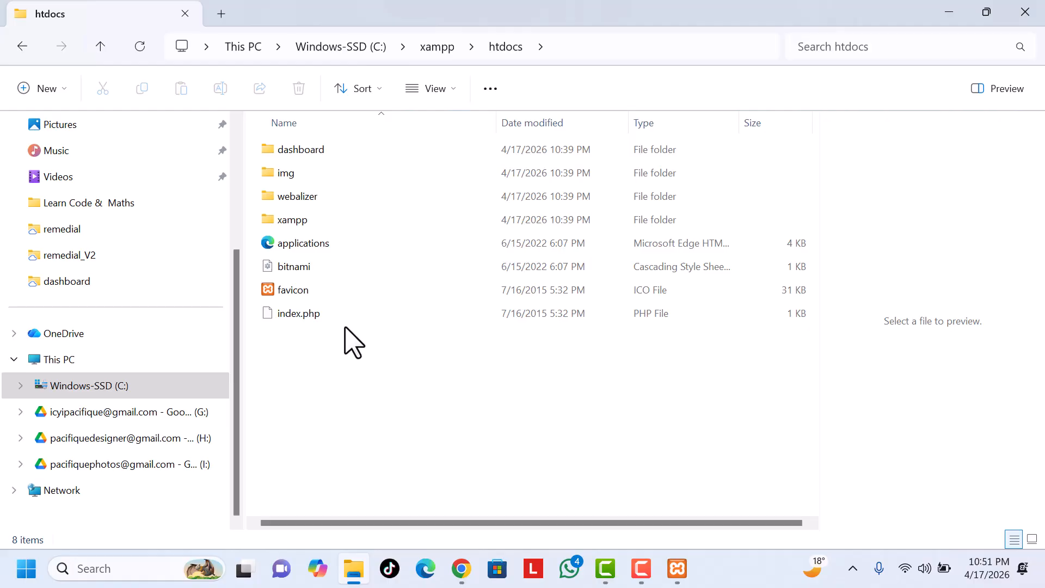
key("alt+F4")
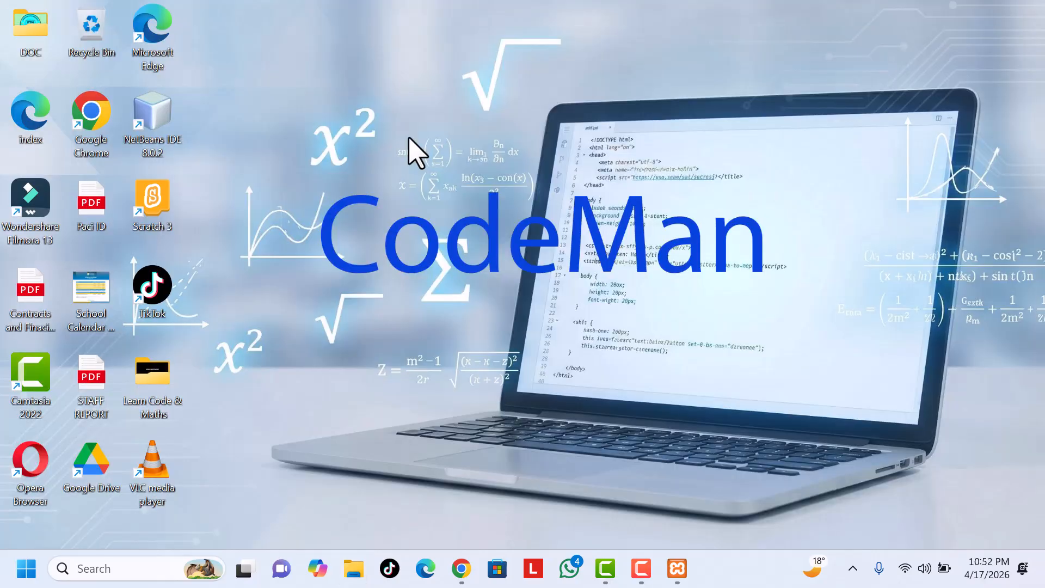